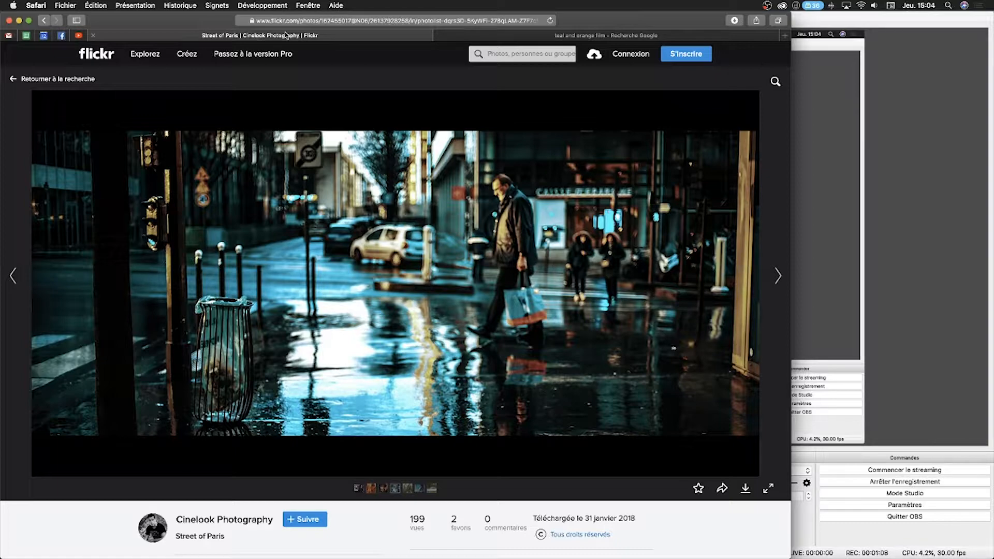
Step: Browse the image search results for "teal and orange film" to examine how movies use the teal-and-orange look
click(603, 36)
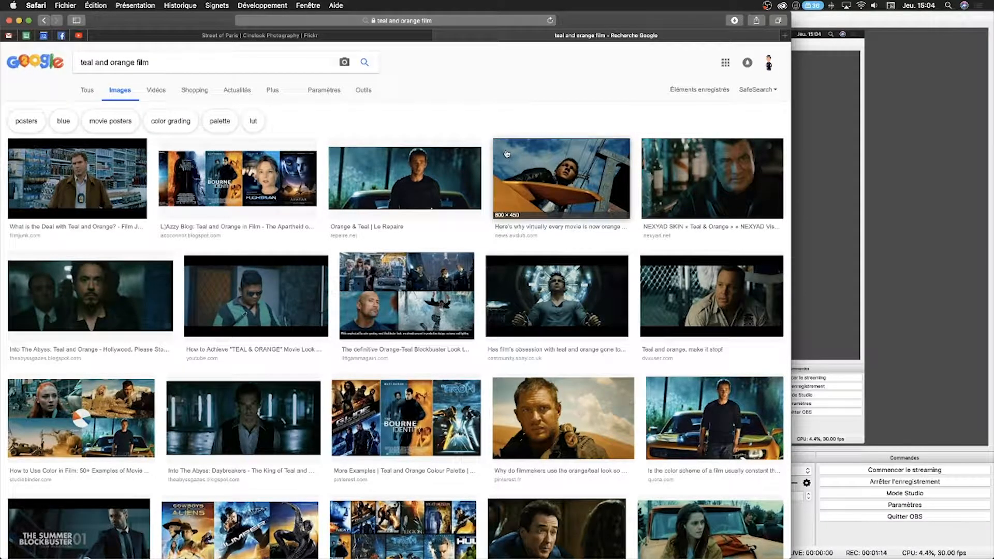
scroll(507, 154, down, 1)
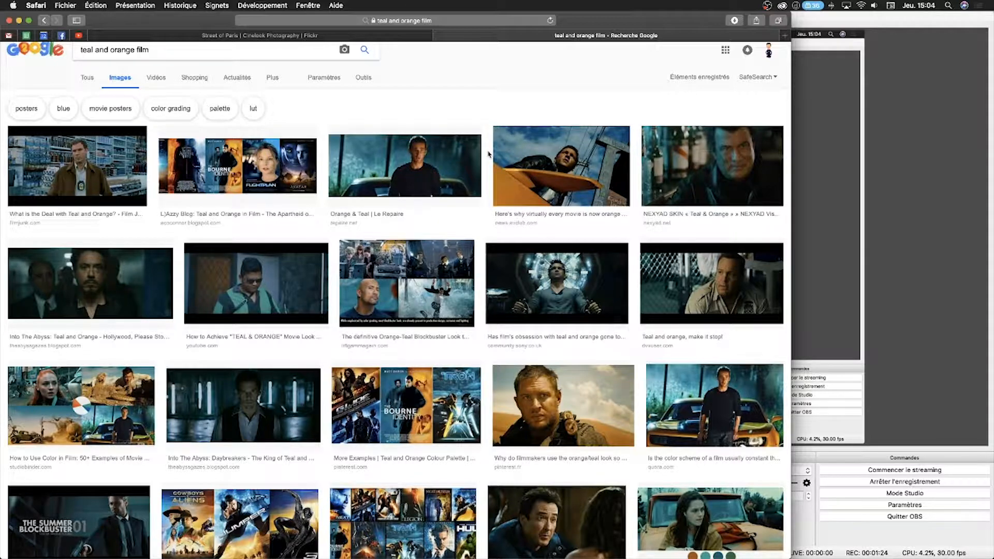
scroll(492, 153, down, 3)
scroll(489, 153, down, 6)
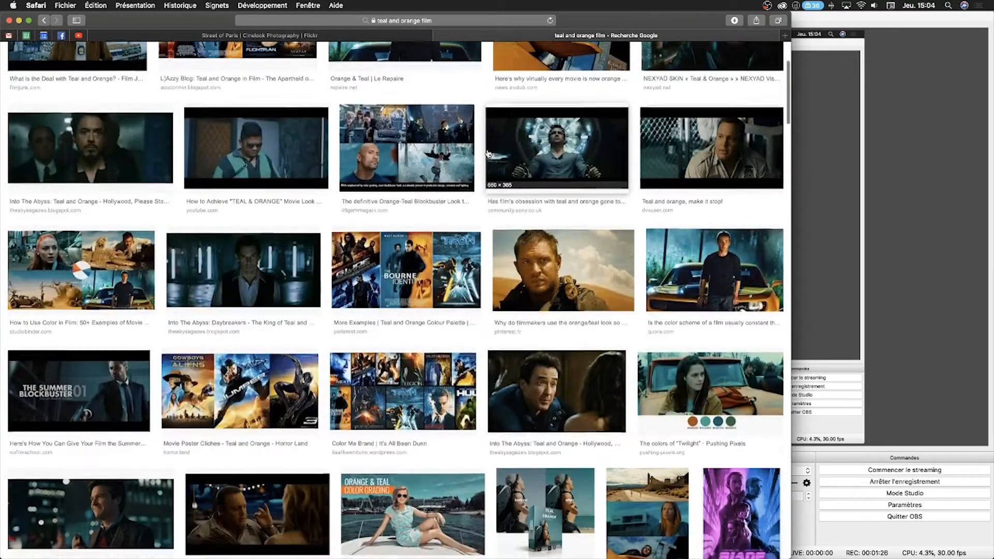
scroll(489, 154, down, 6)
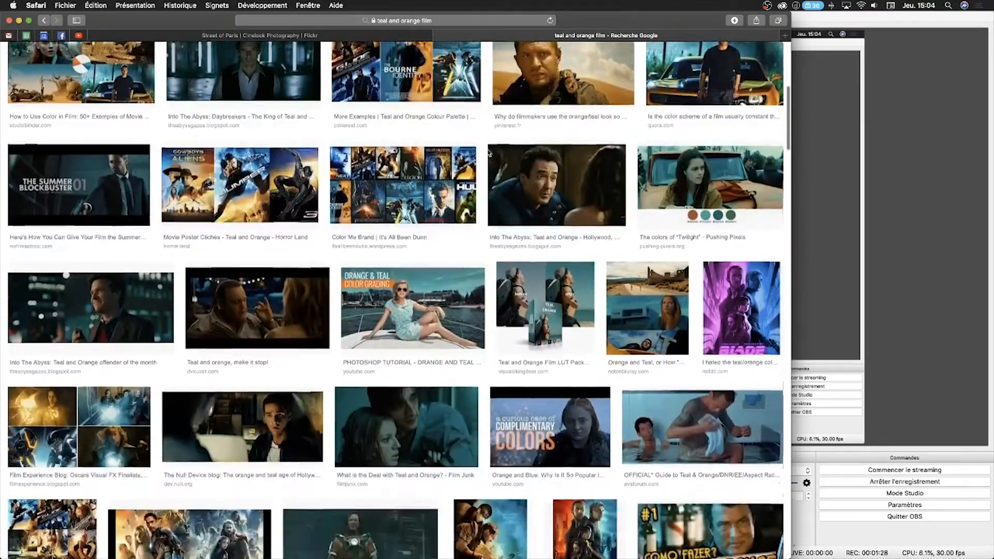
scroll(489, 154, down, 2)
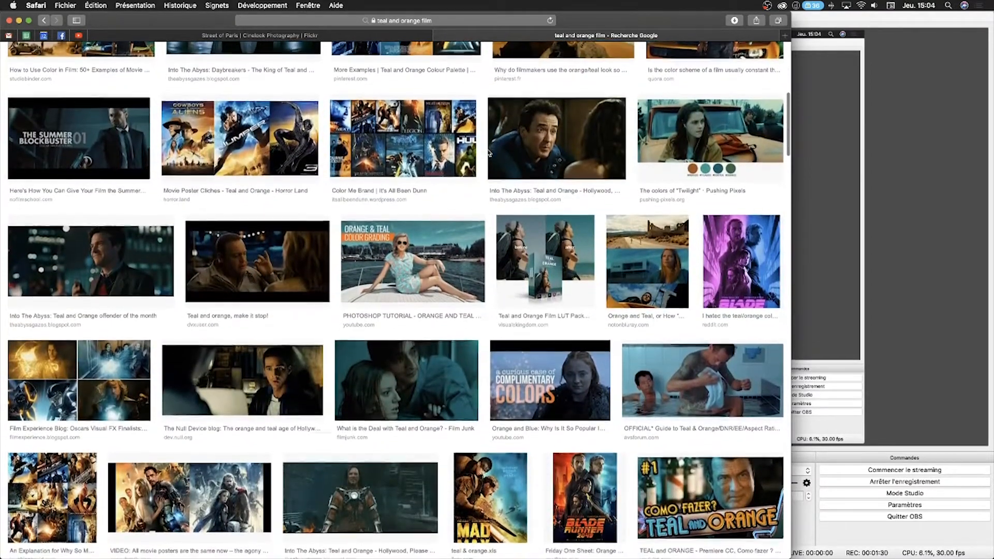
scroll(490, 153, down, 6)
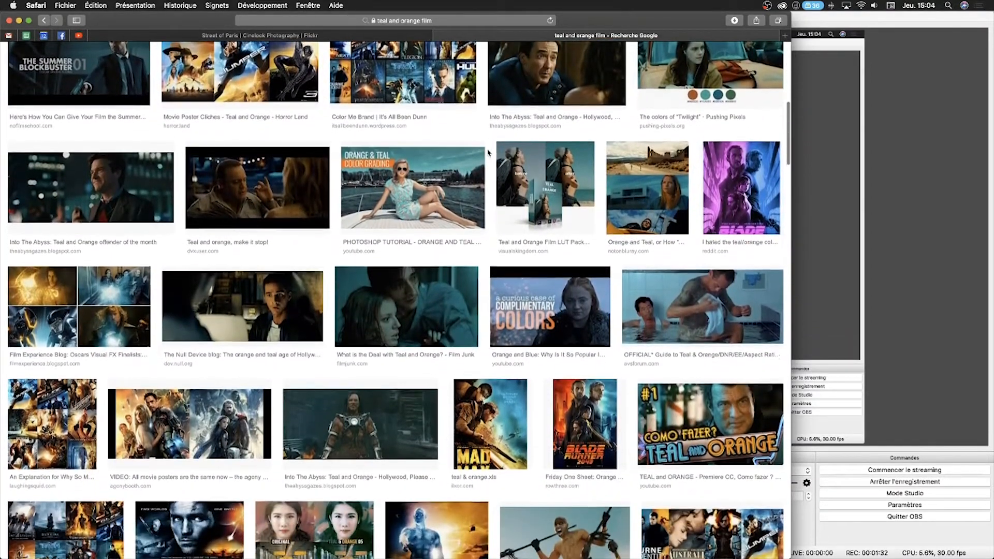
scroll(493, 152, down, 1)
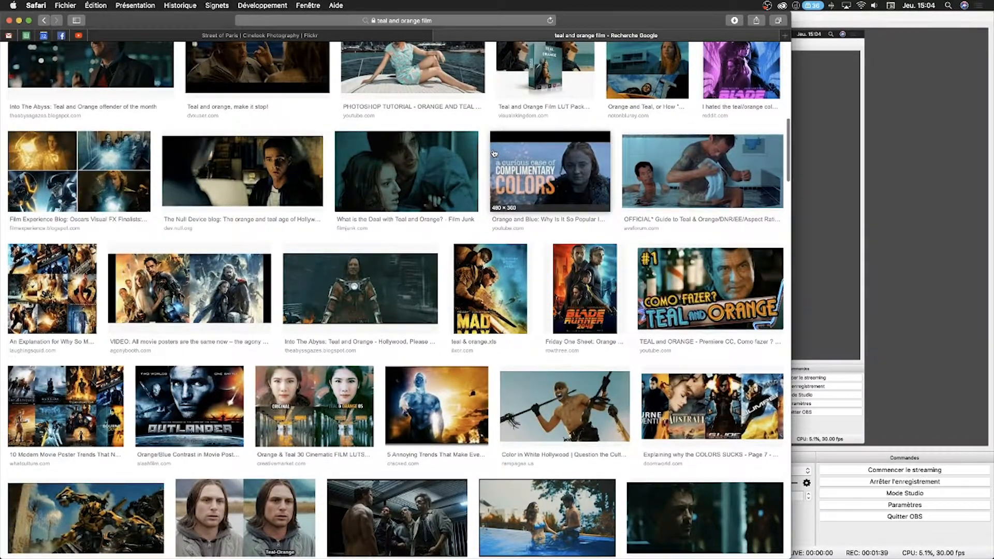
scroll(494, 153, down, 4)
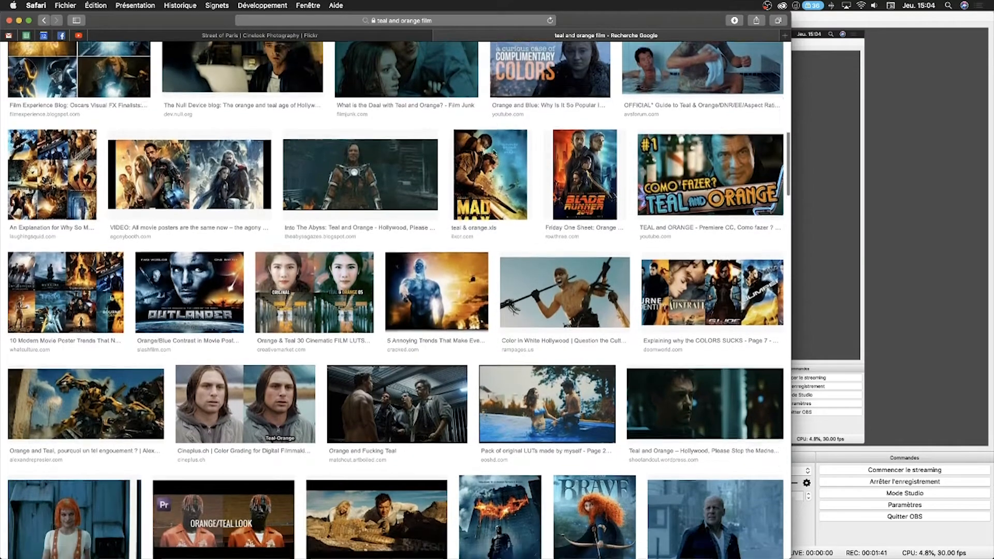
scroll(494, 154, down, 4)
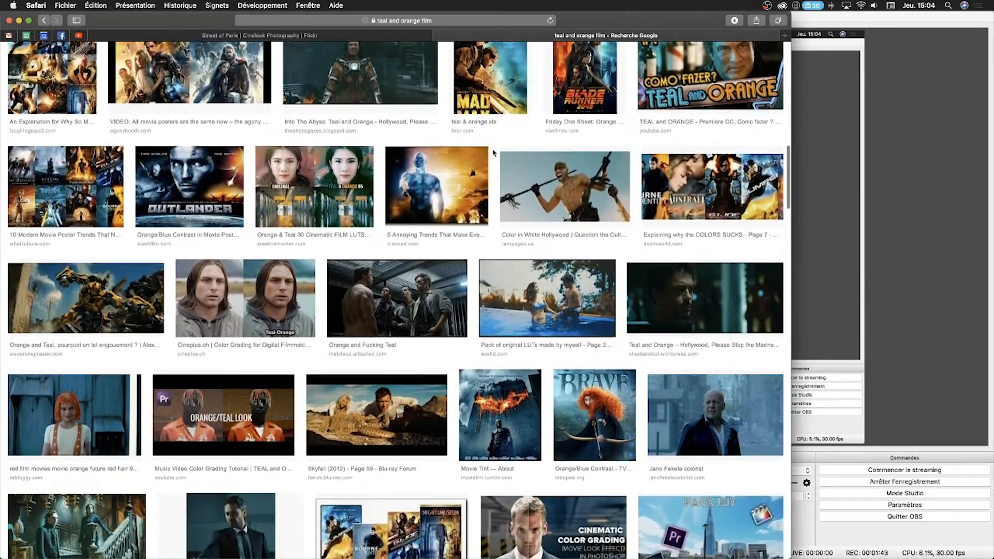
scroll(493, 153, down, 3)
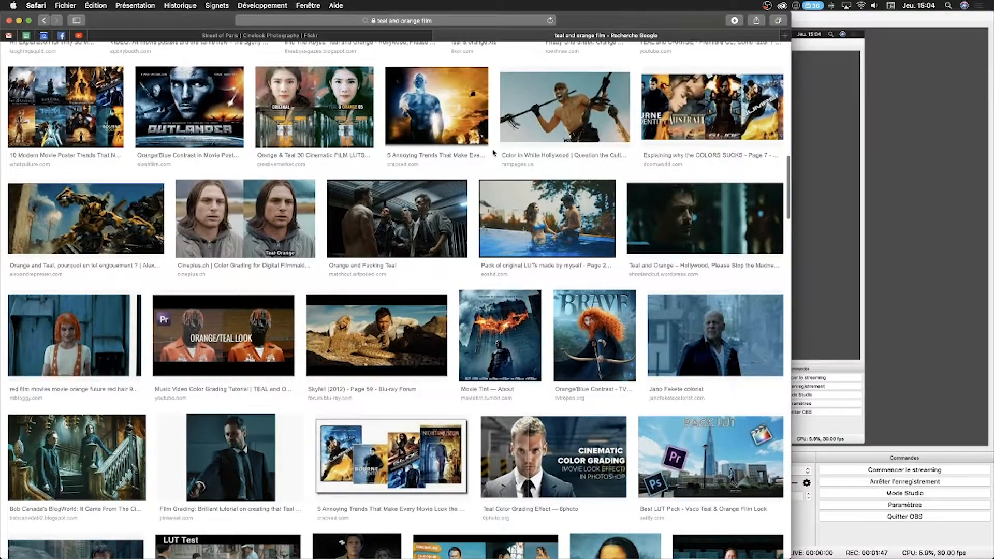
scroll(493, 153, up, 15)
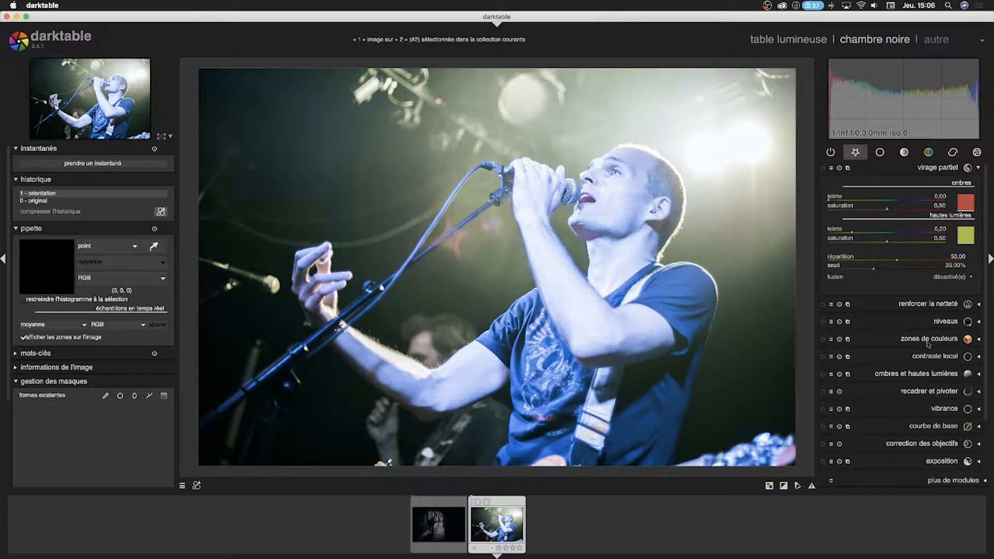
Step: In the niveaux module, raise the black point slightly and lower the white point slightly to strengthen the concert photo's contrast
click(979, 322)
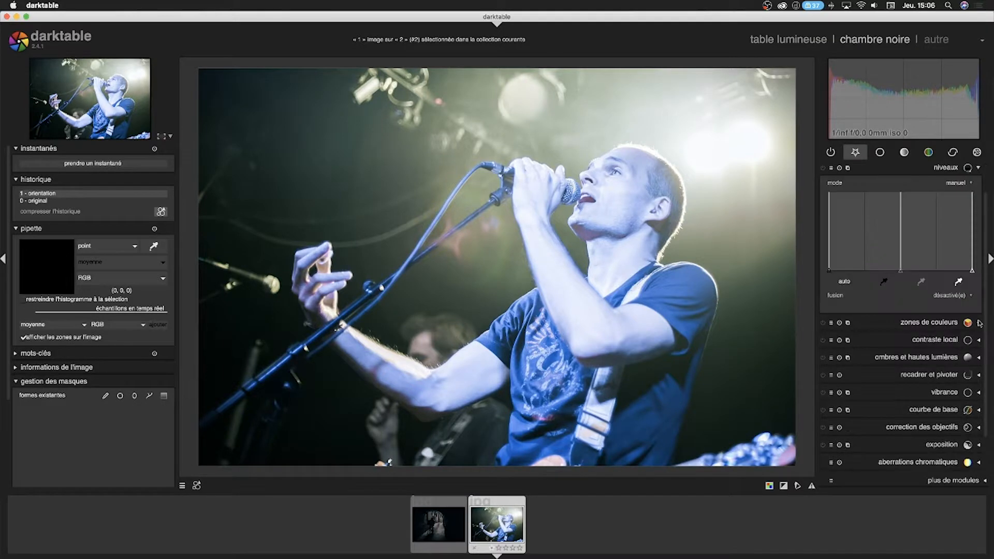
drag(830, 272, 838, 273)
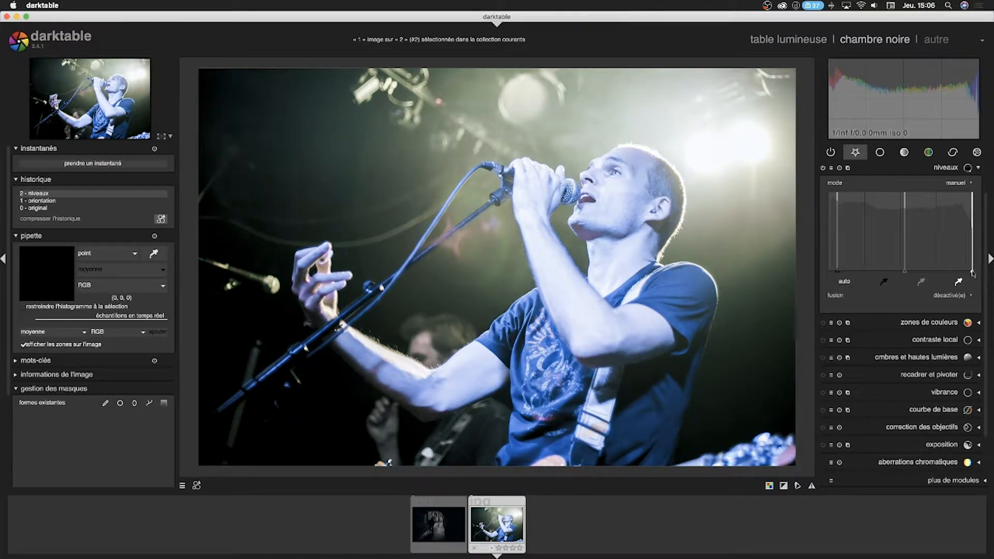
drag(972, 273, 970, 273)
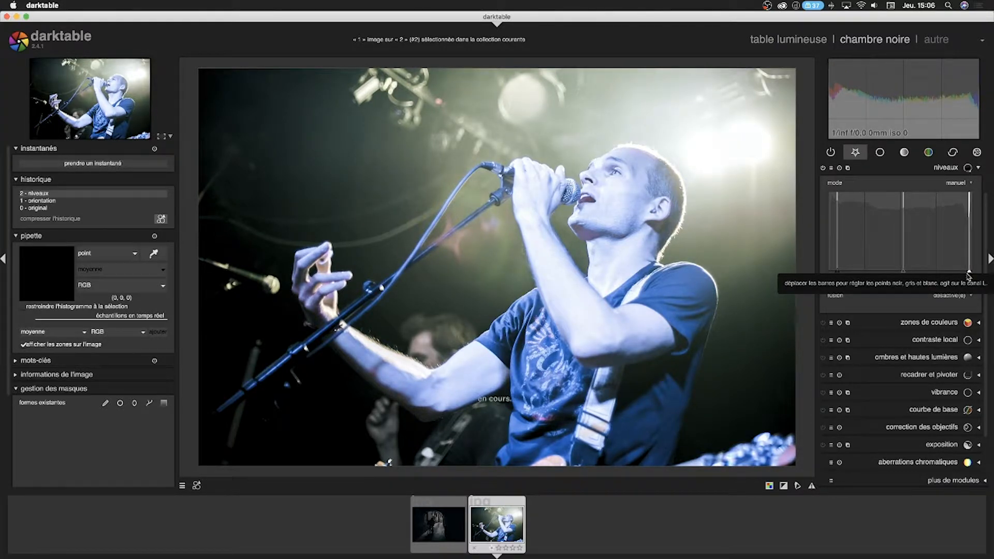
Step: Examine the settings of the zones de couleurs, ombres et hautes lumières, and exposition modules
click(932, 323)
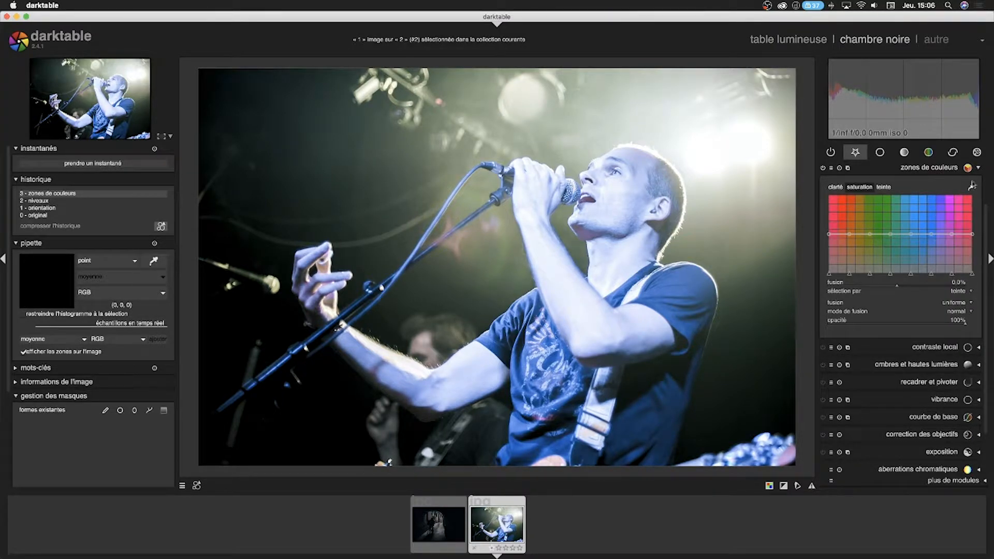
click(980, 169)
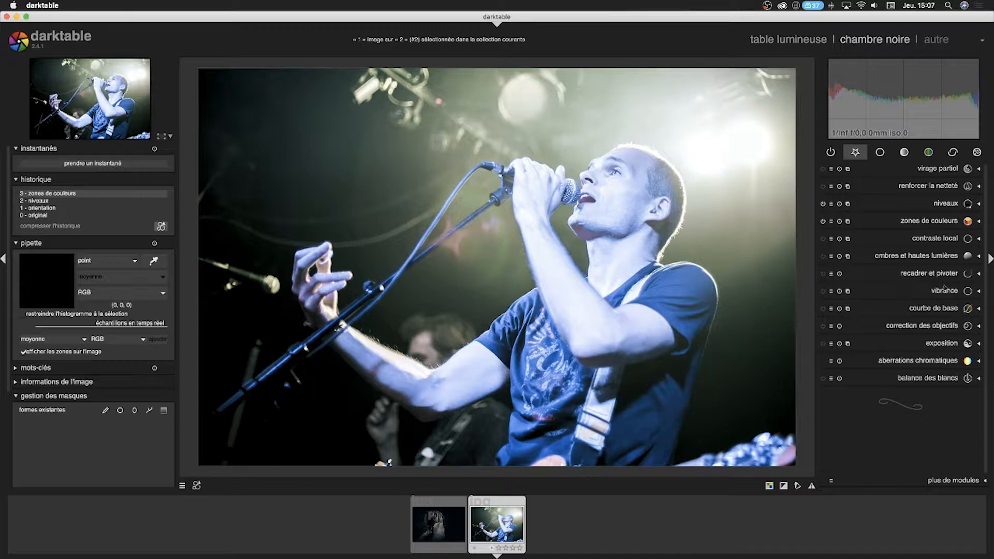
click(978, 256)
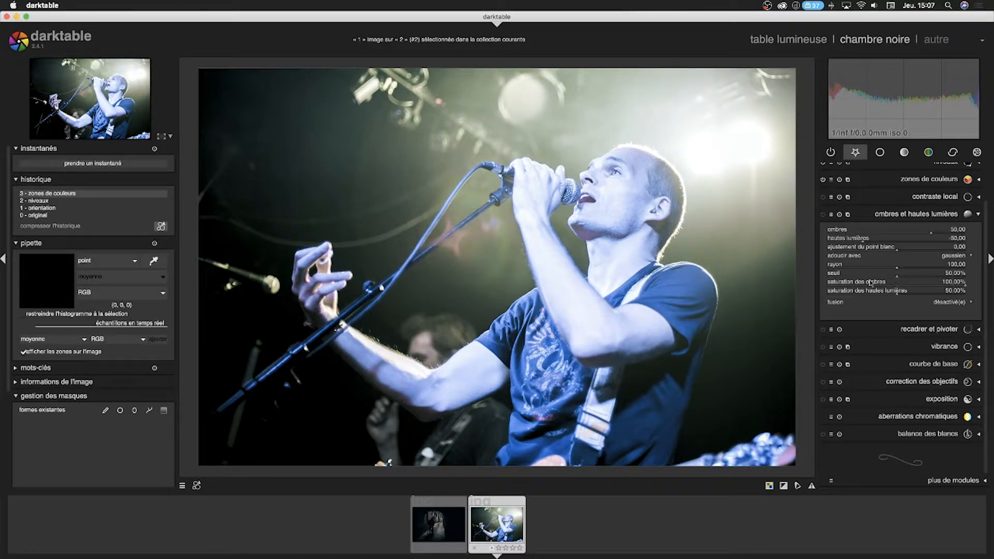
click(978, 214)
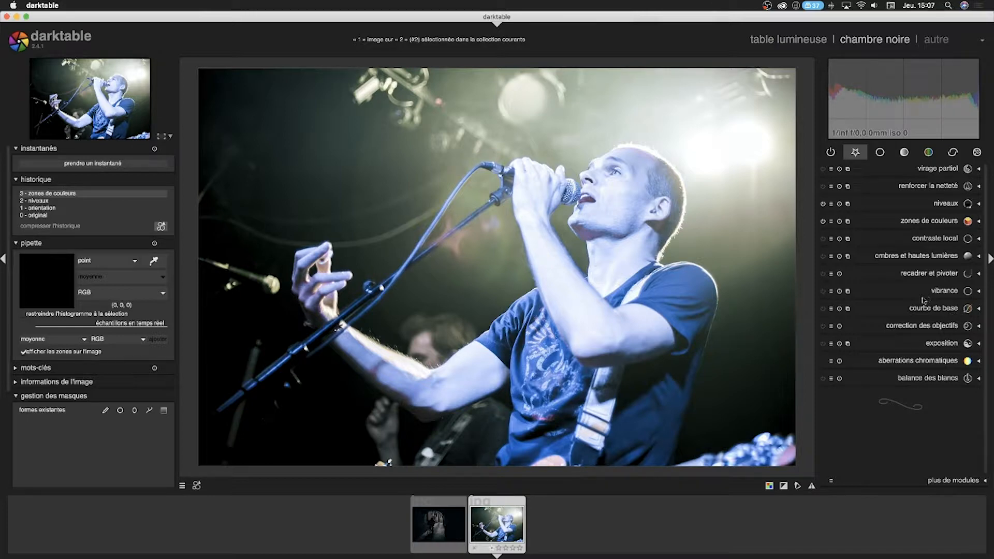
click(978, 343)
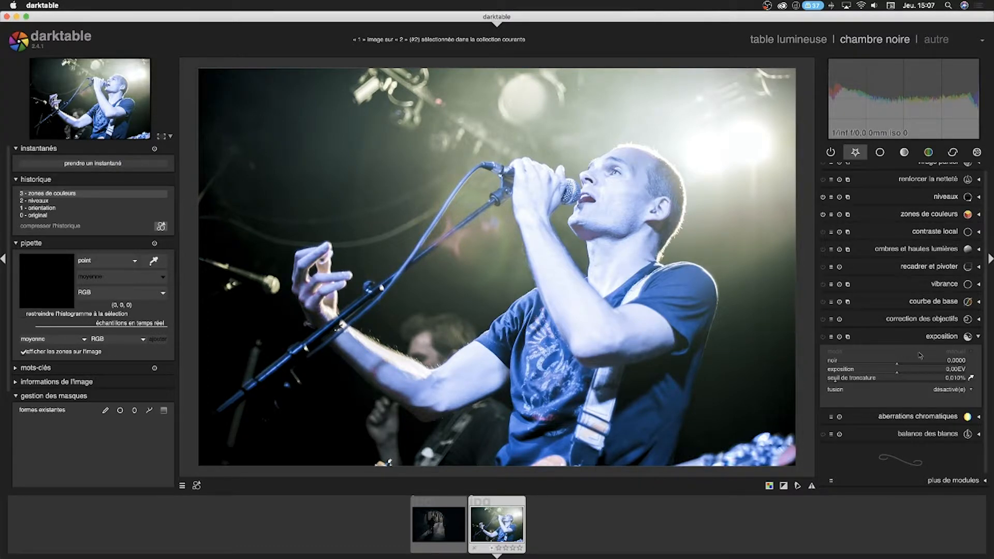
click(979, 337)
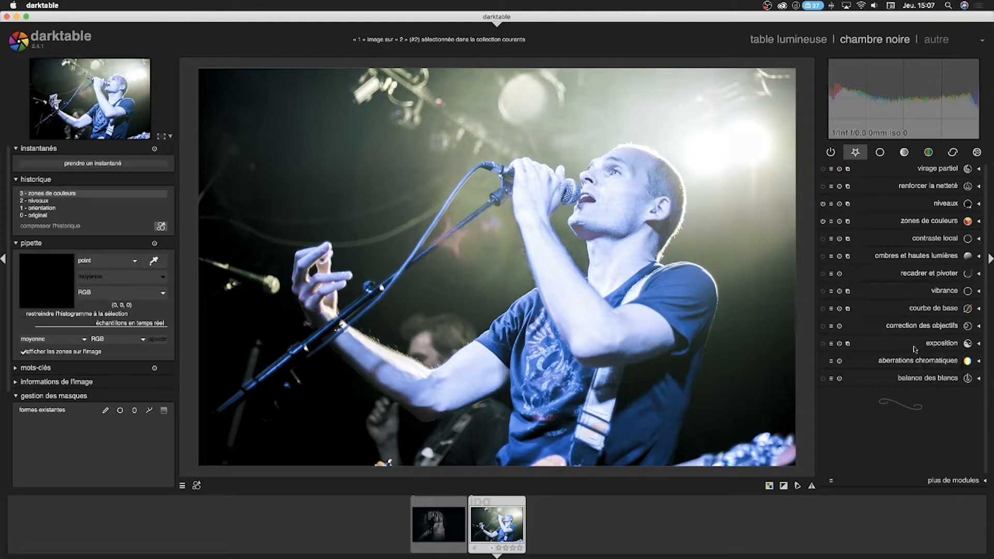
Step: In the virage partiel module, set the shadows tint to the lighter blue custom swatch
click(979, 169)
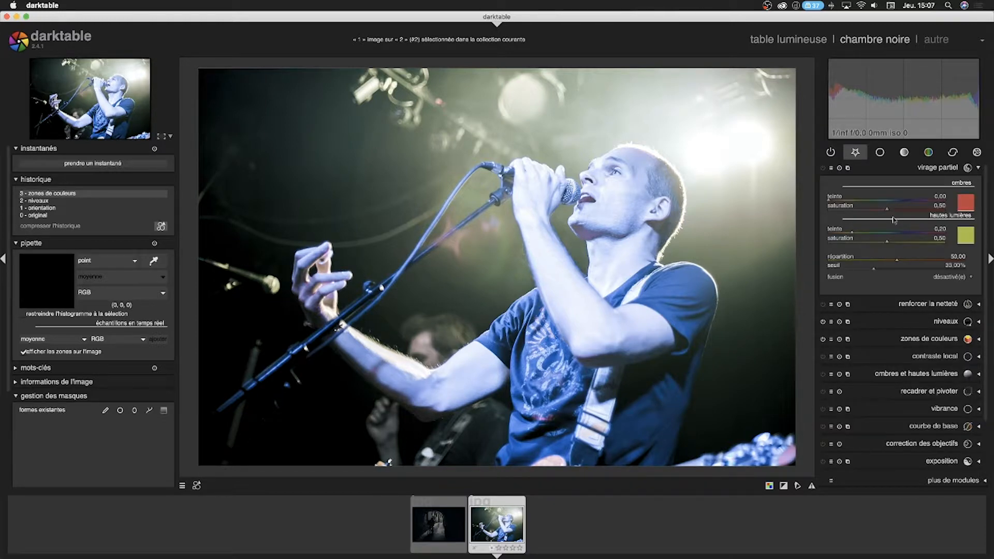
click(970, 210)
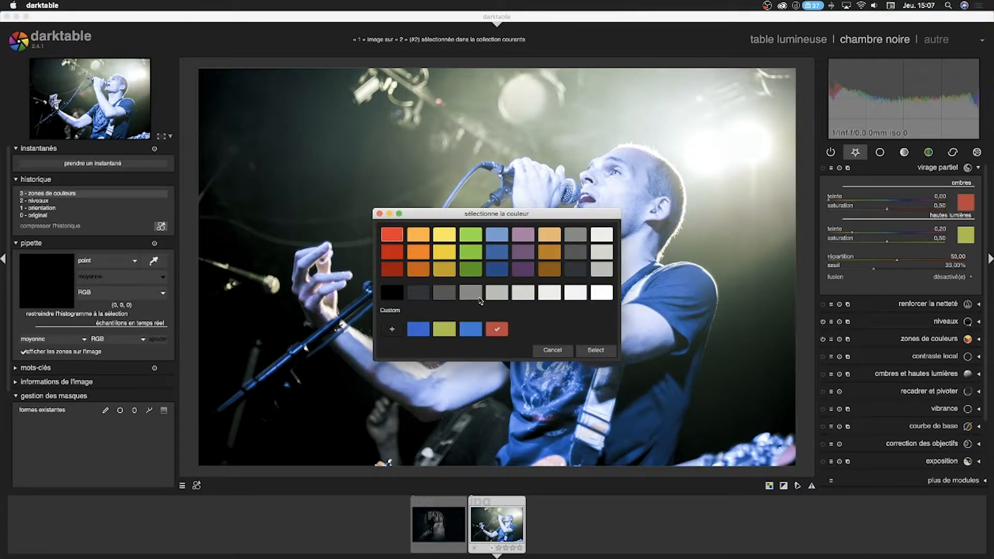
click(472, 334)
click(596, 351)
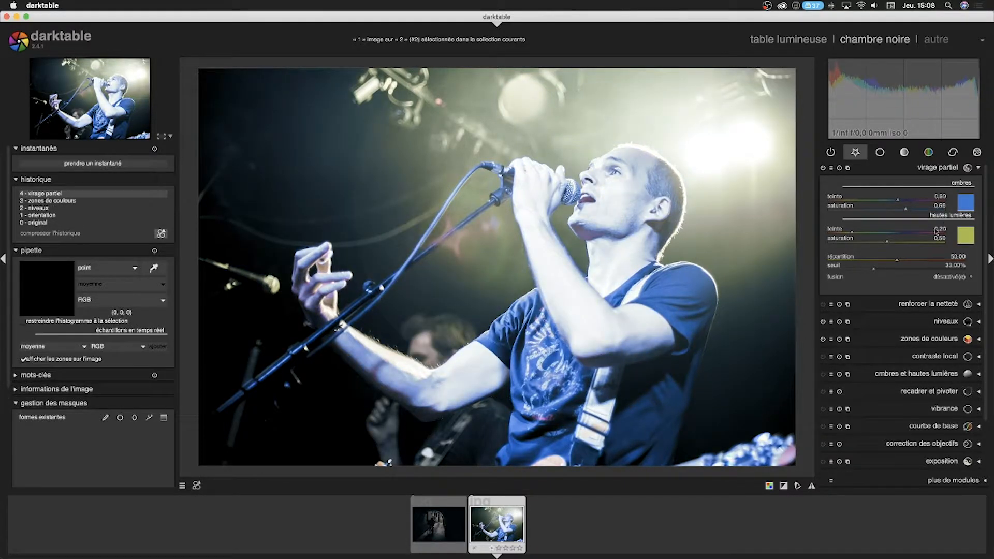
Step: Set the highlights tint of virage partiel to the bright orange palette colour
click(966, 237)
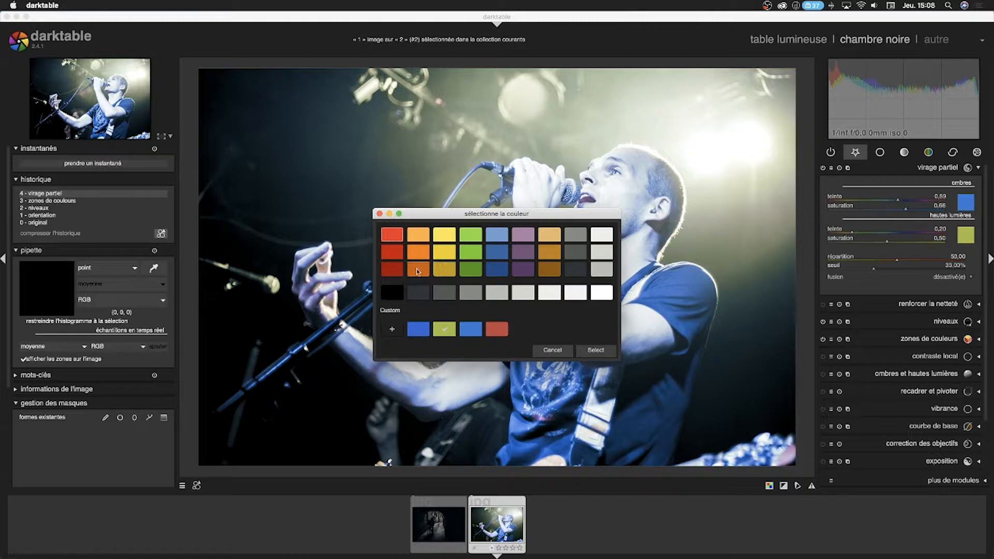
click(418, 251)
click(595, 351)
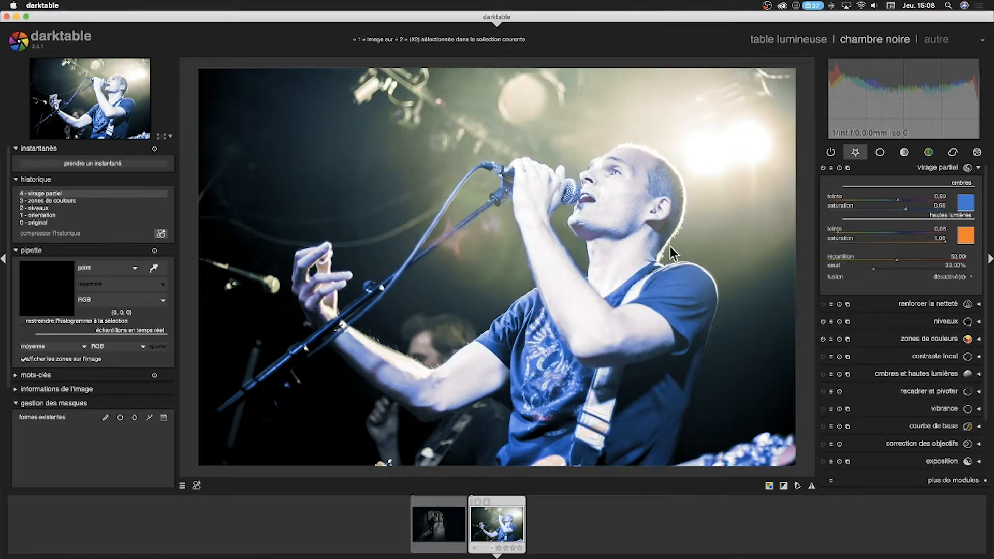
Step: Turn virage partiel off and on twice to compare the photo with and without the split toning
click(824, 169)
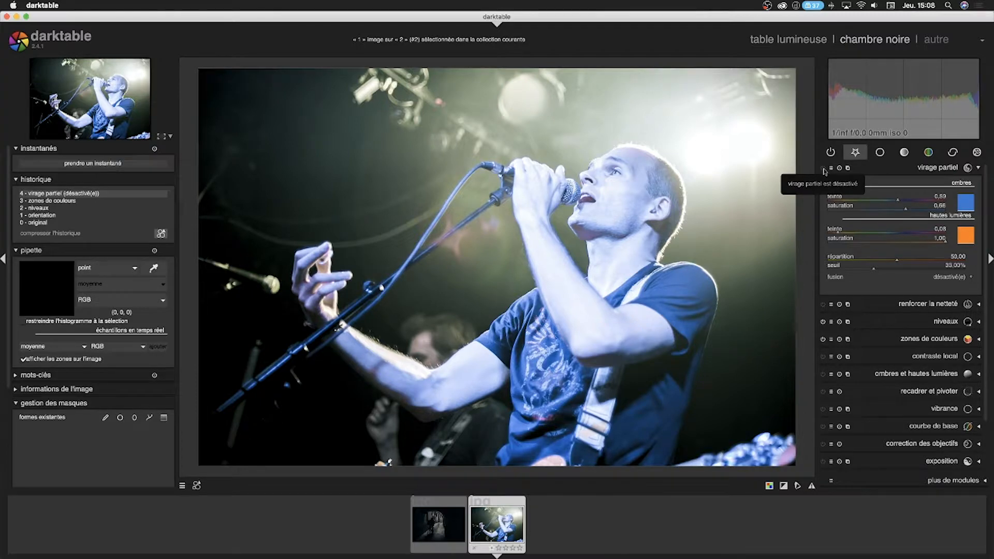
click(824, 169)
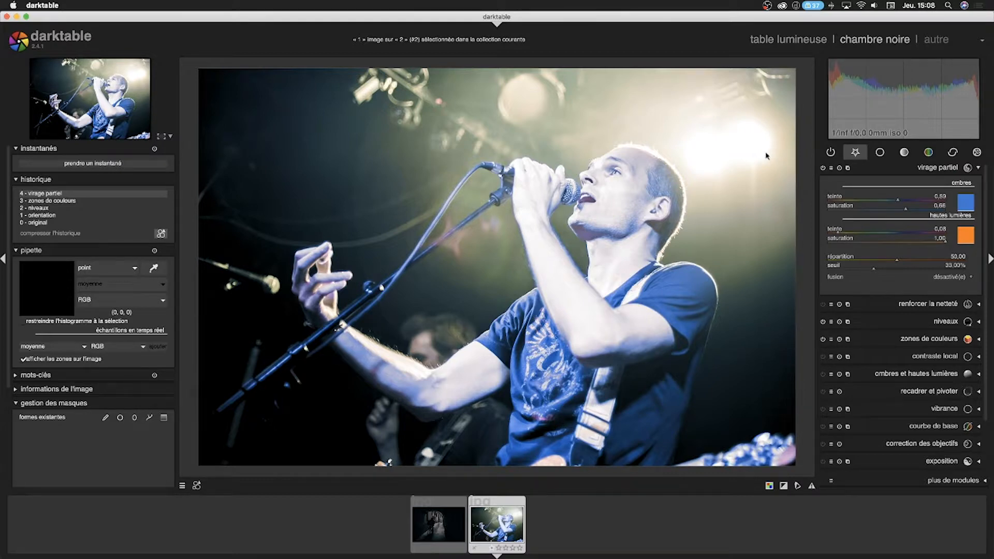
click(823, 168)
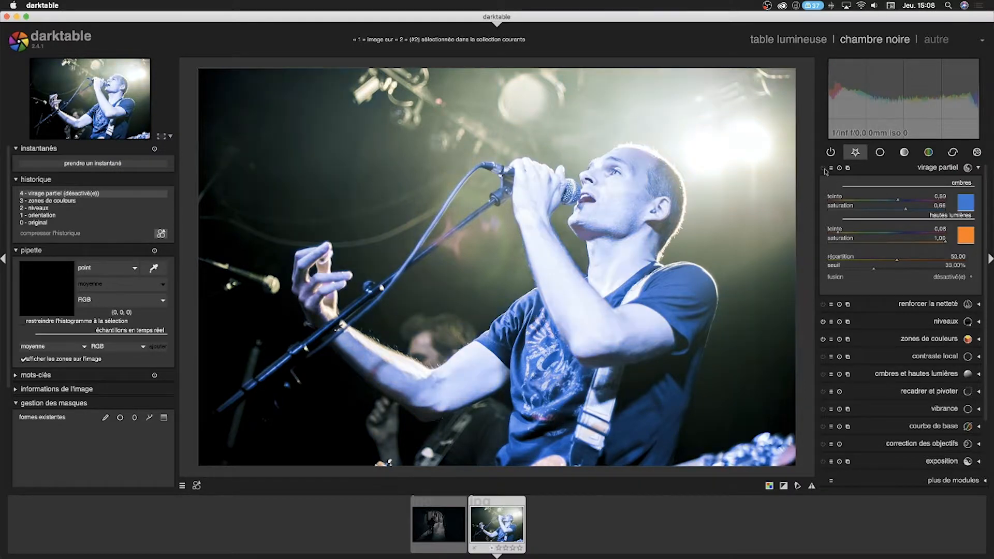
click(823, 168)
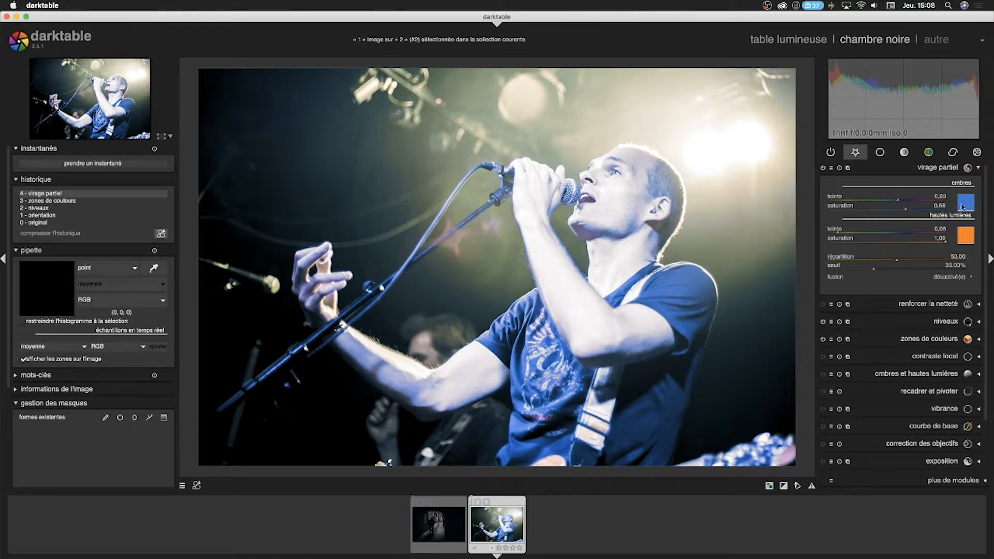
Step: Raise the shadows saturation of virage partiel to 0.69 and shift the highlights hue to 0.06
click(908, 212)
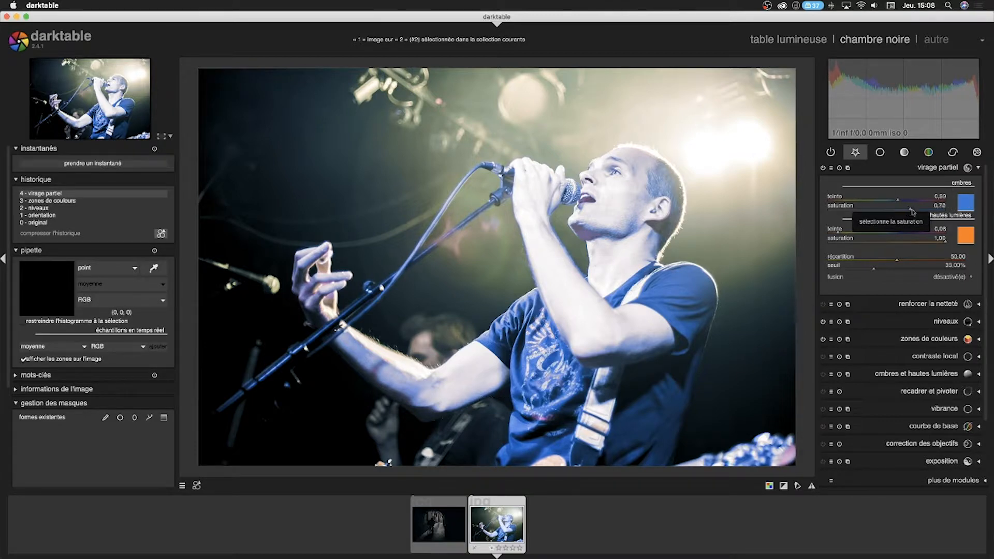
mouse_move(907, 212)
mouse_down()
mouse_move(898, 212)
mouse_move(910, 212)
mouse_up()
click(966, 208)
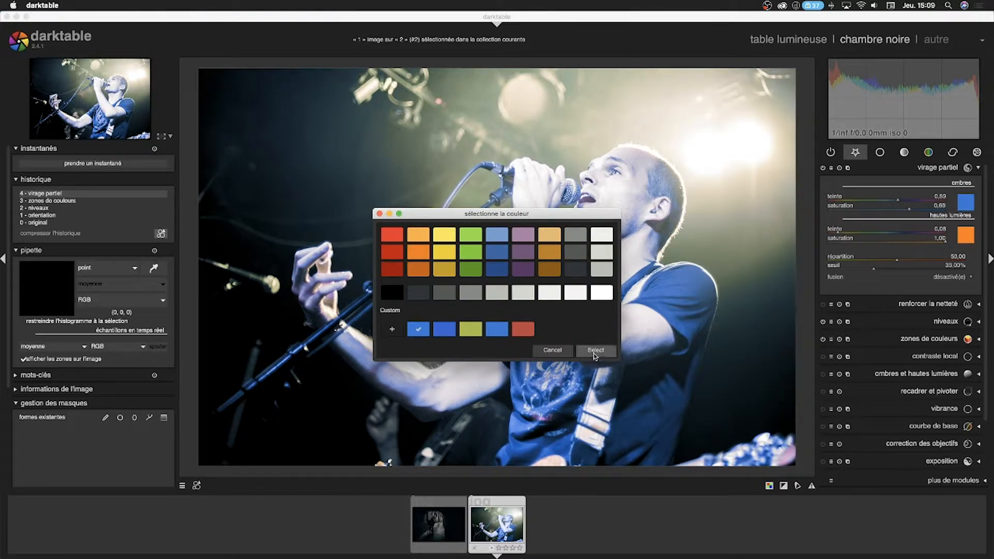
click(552, 351)
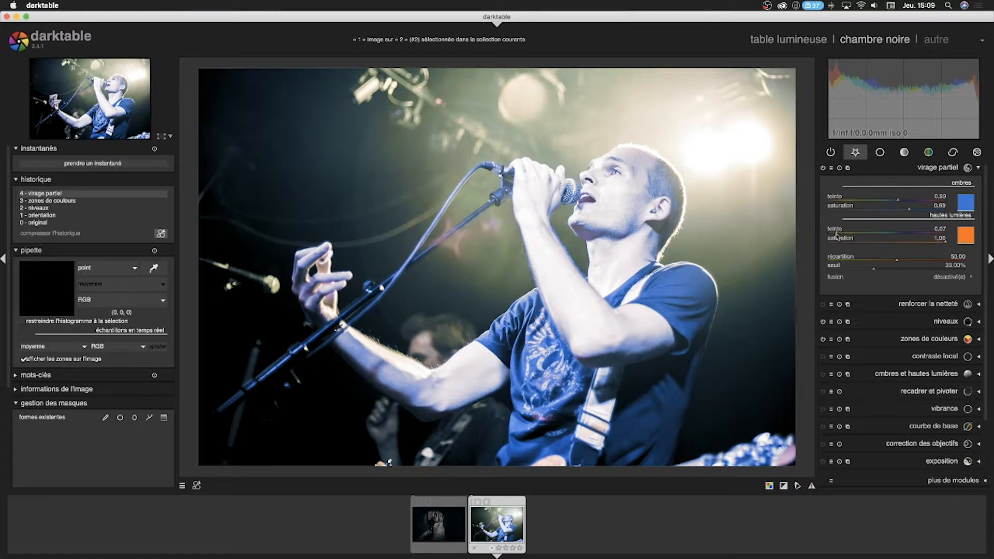
click(833, 234)
scroll(890, 264, down, 6)
Step: Try the répartition of virage partiel at about 7 and about 87.6, and reset it to its default
click(840, 262)
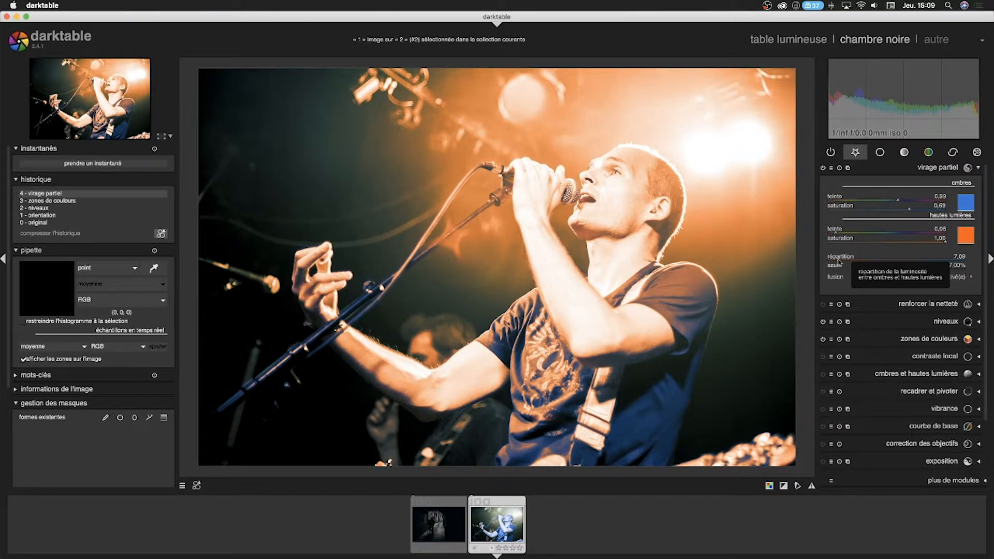
drag(839, 261, 948, 261)
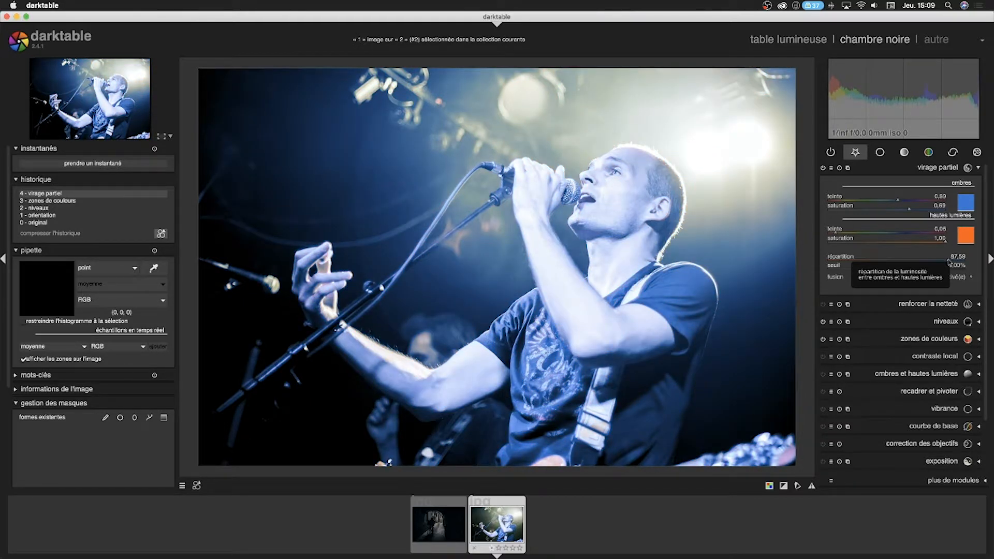
drag(947, 263, 837, 257)
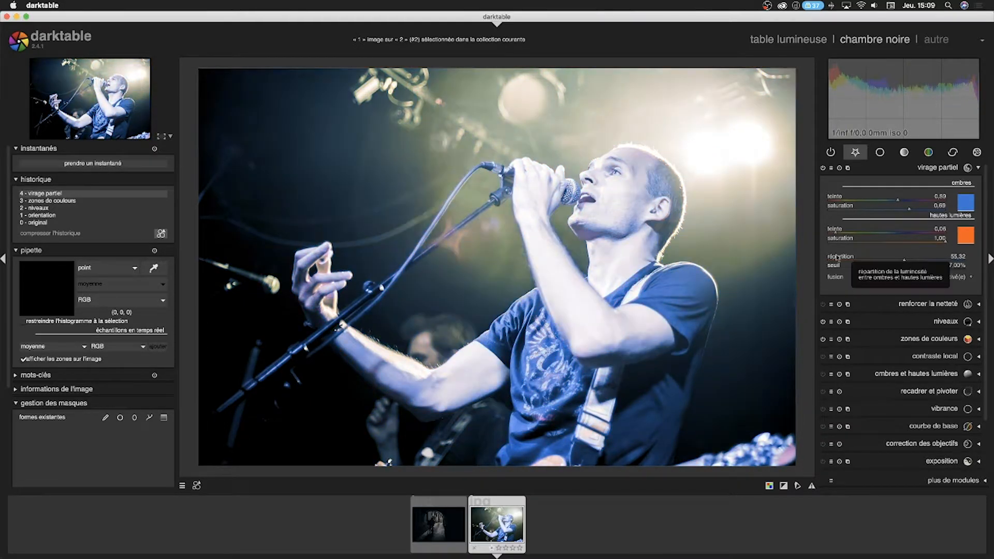
double_click(838, 258)
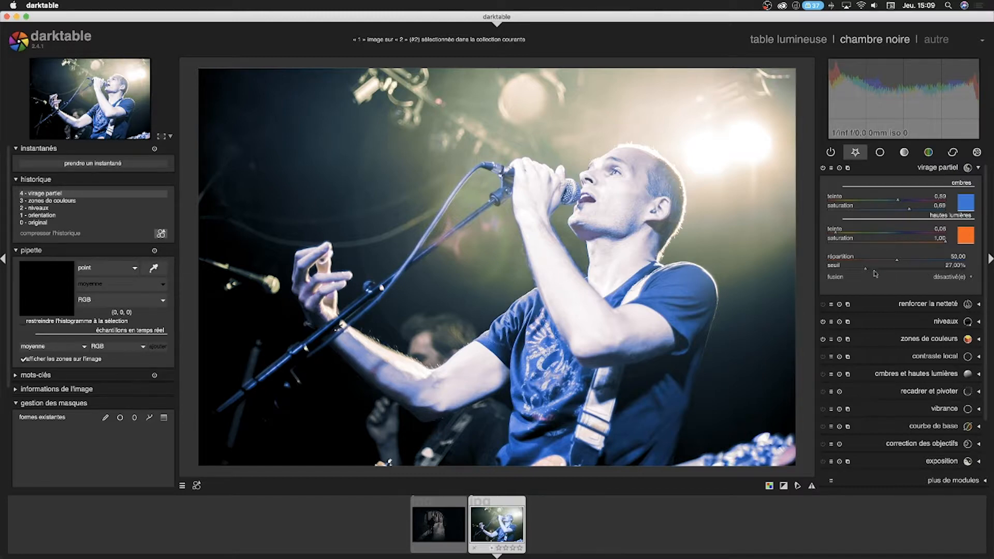
Step: Set the seuil of virage partiel to 0.00% and compare the photo with the module off and on
drag(867, 270, 820, 272)
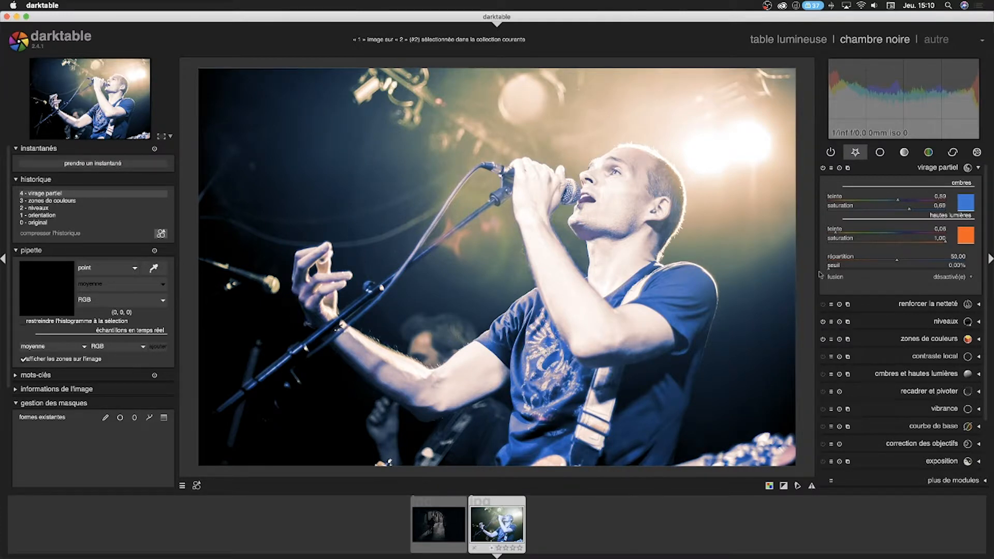
click(823, 168)
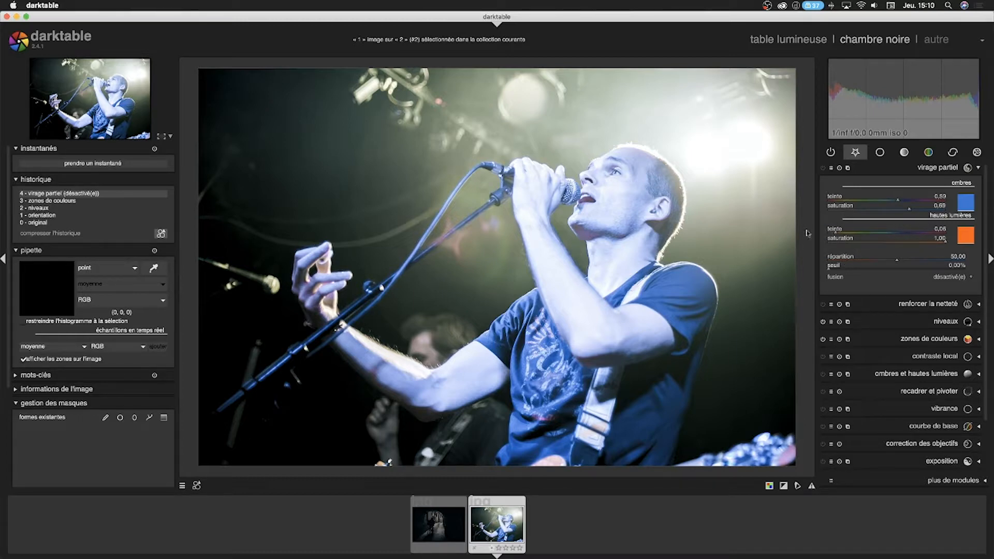
click(823, 169)
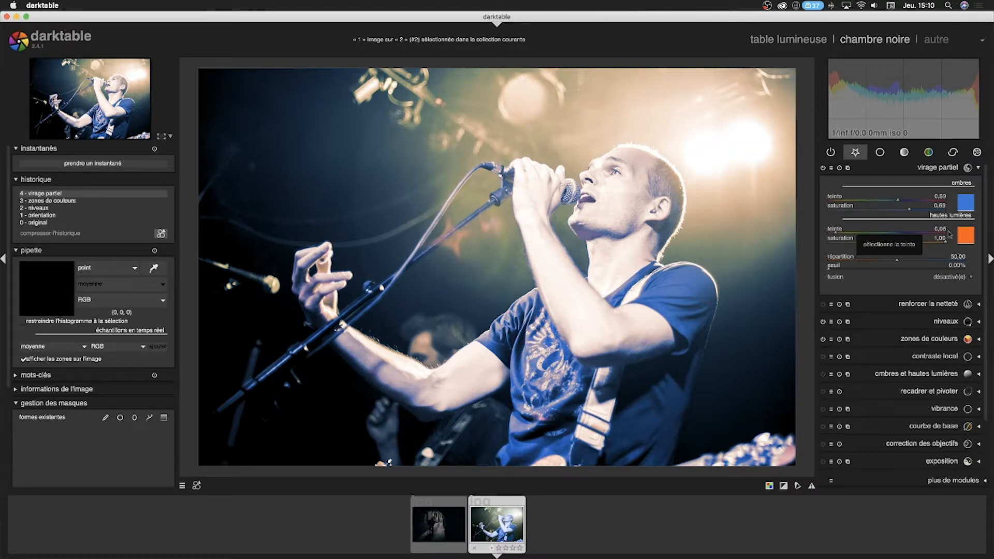
Step: Change the highlights tint of virage partiel to the middle orange of the palette and compare the photo with the module off and on
click(966, 235)
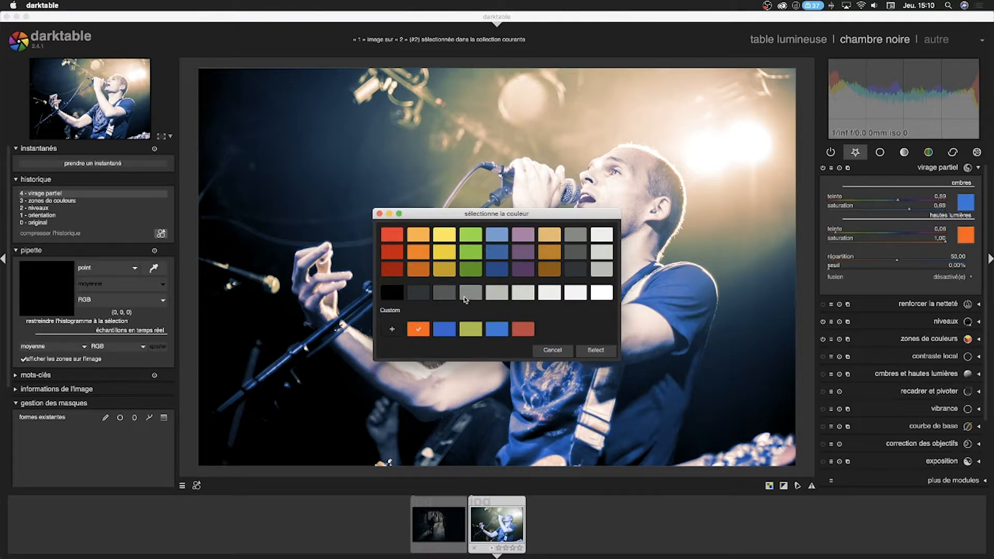
click(419, 254)
click(597, 353)
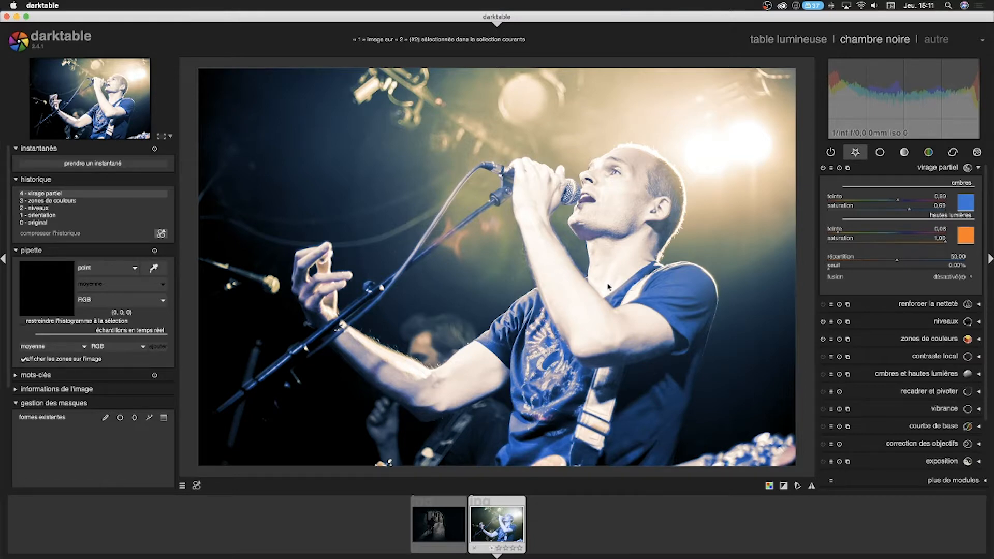
click(823, 168)
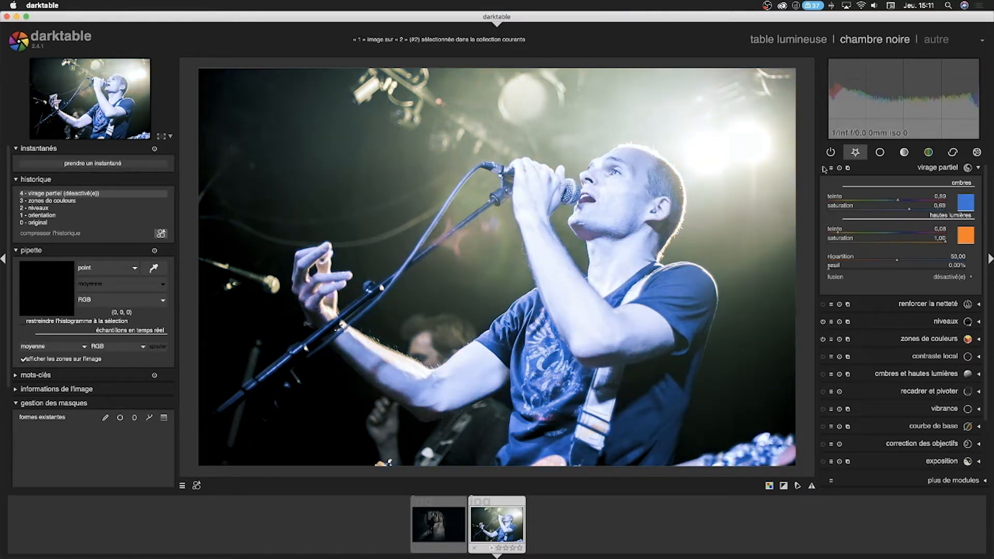
click(824, 168)
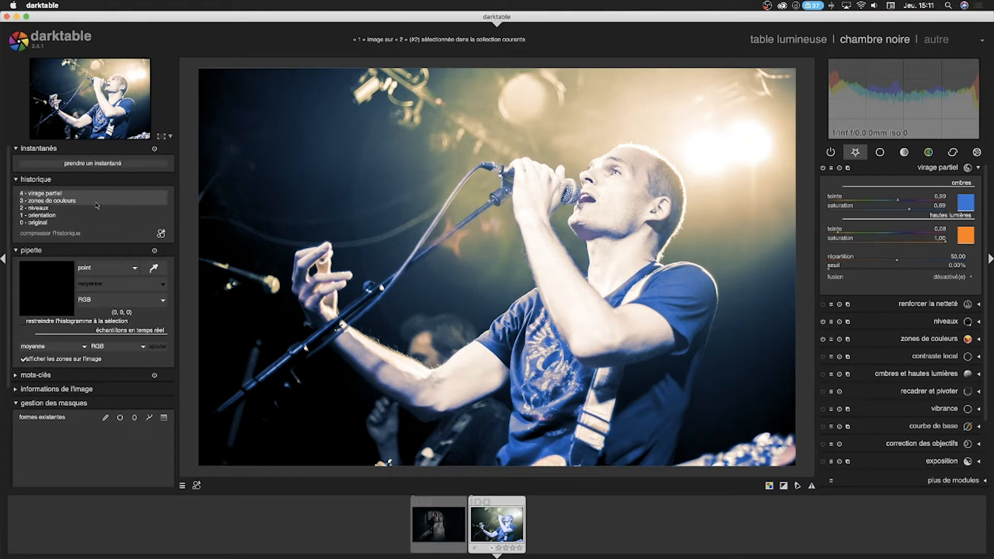
Step: Save a new style named look hollywood that includes only virage partiel, and check for it in the list of styles
click(161, 234)
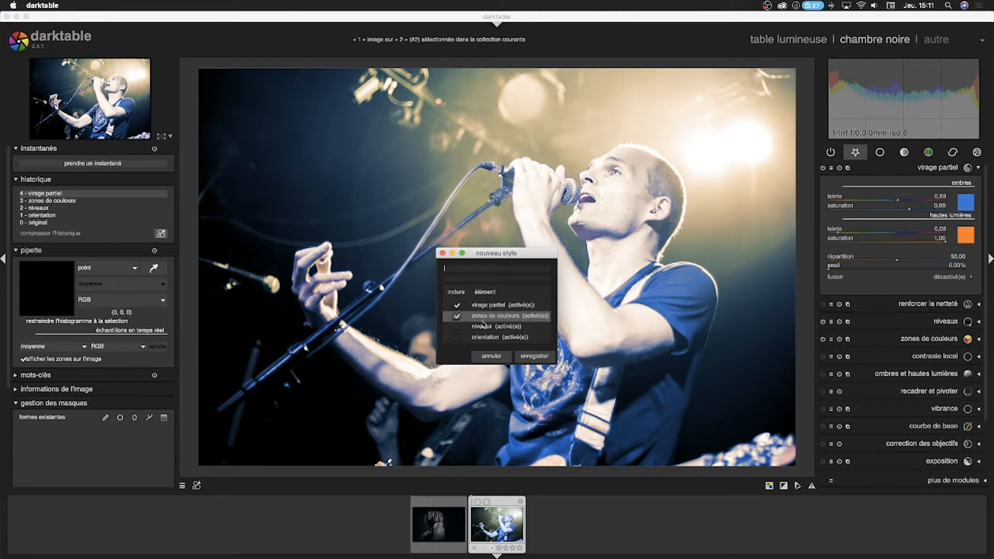
click(456, 316)
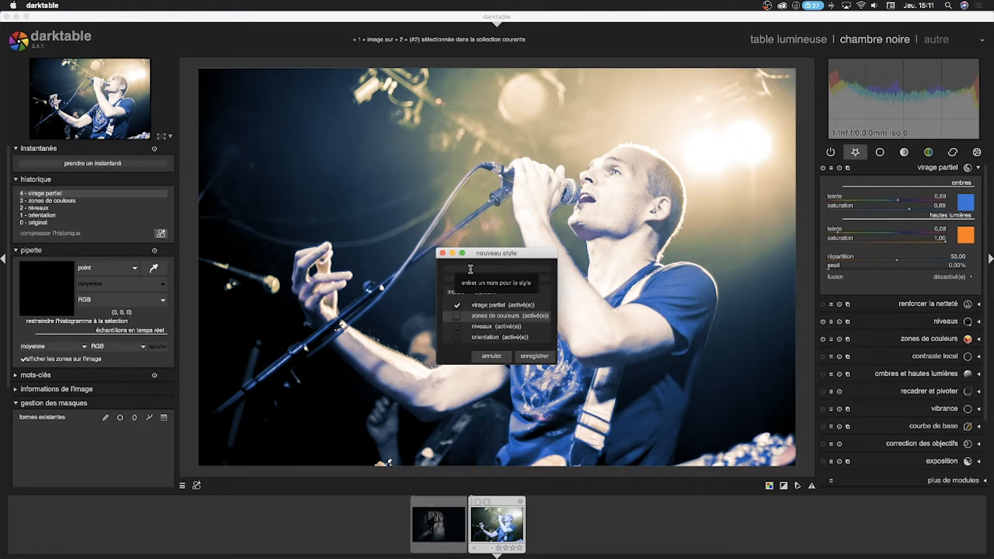
text(look hollywood)
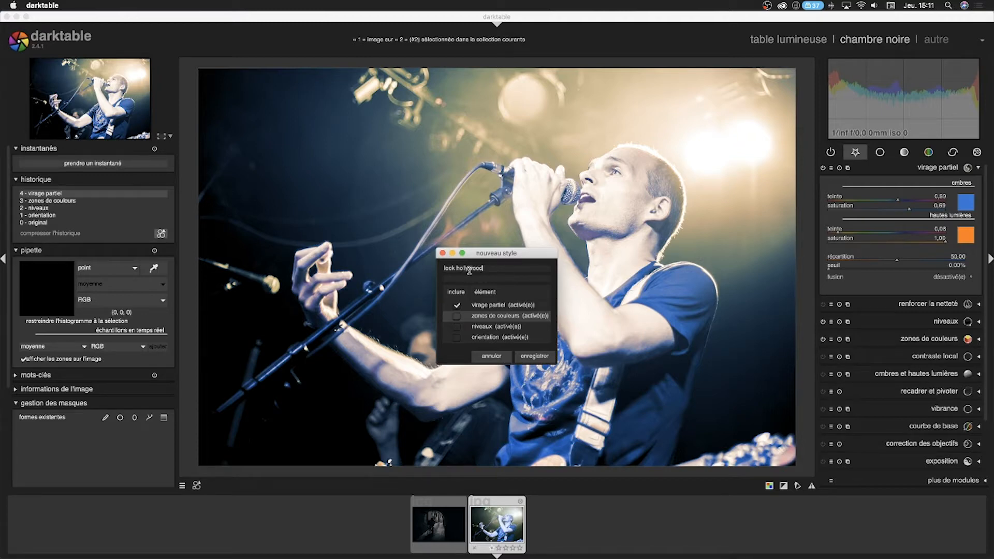
click(535, 357)
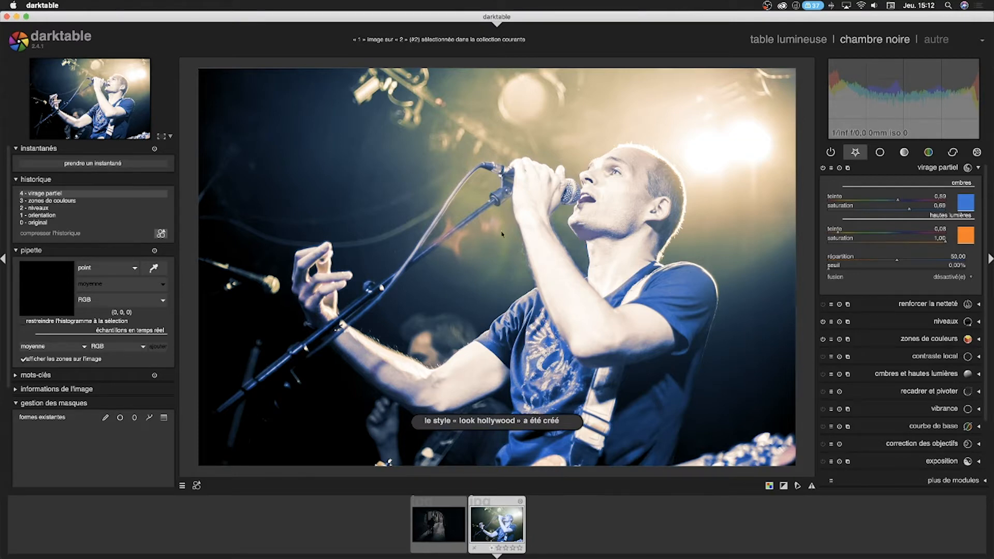
click(196, 486)
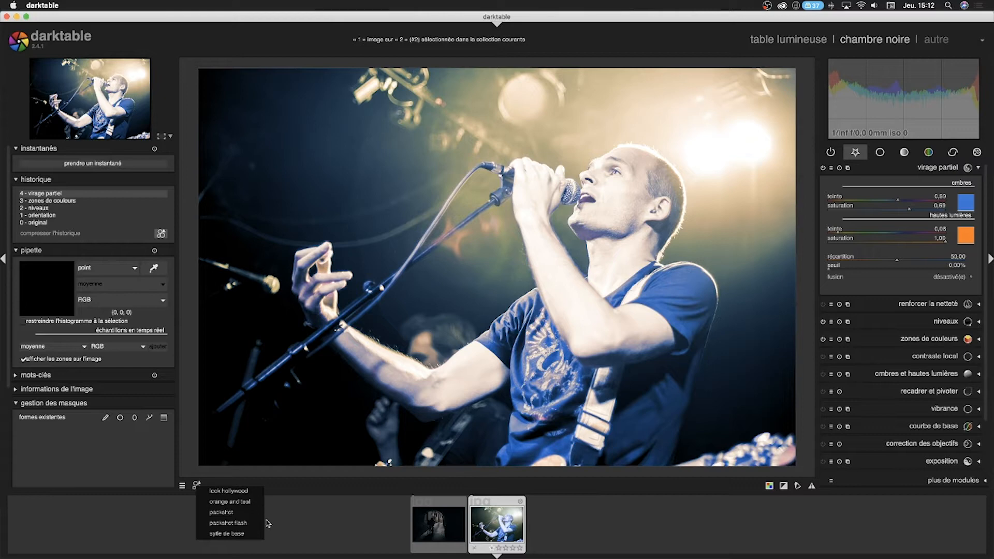
click(357, 509)
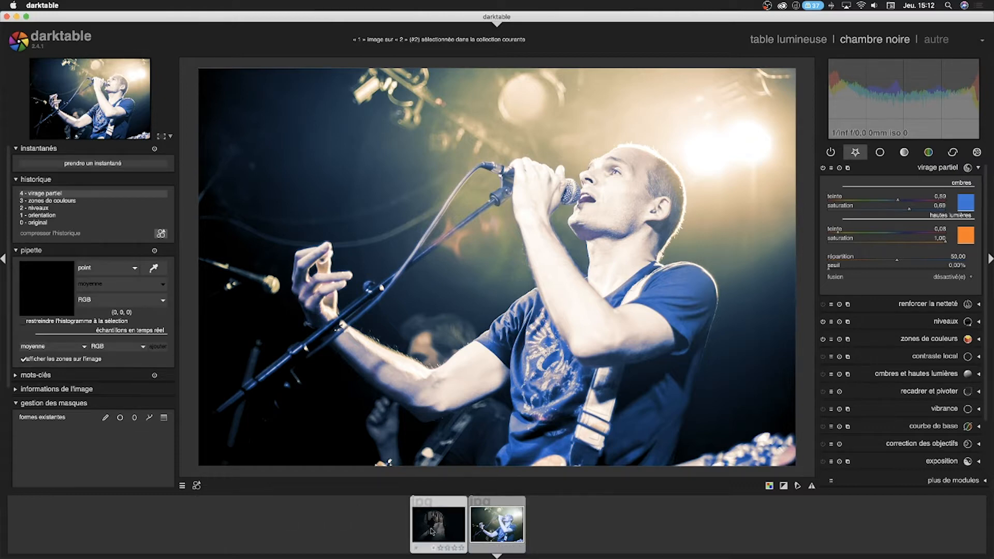
Step: Open the dark street photo with the cyclist and apply the look hollywood style to it
click(432, 531)
click(431, 532)
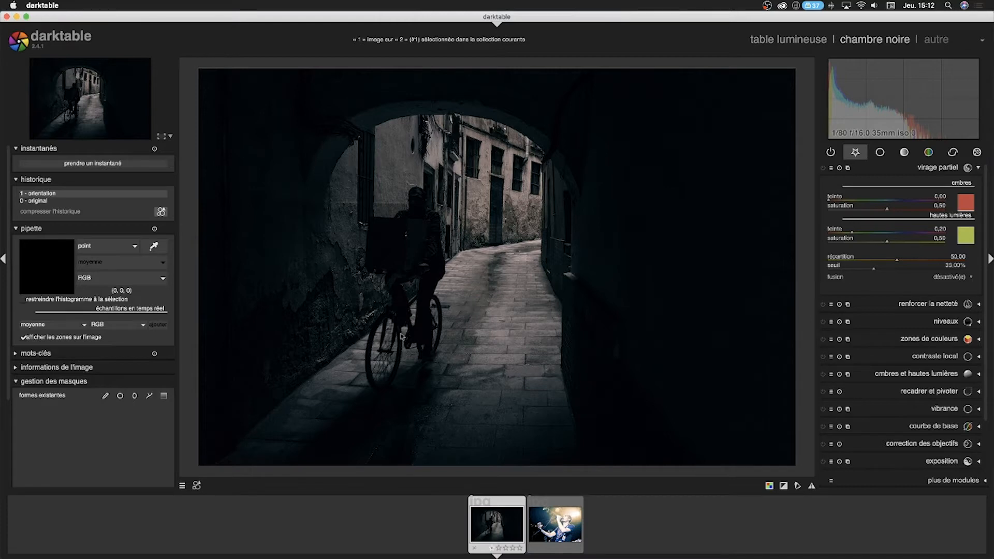
click(197, 485)
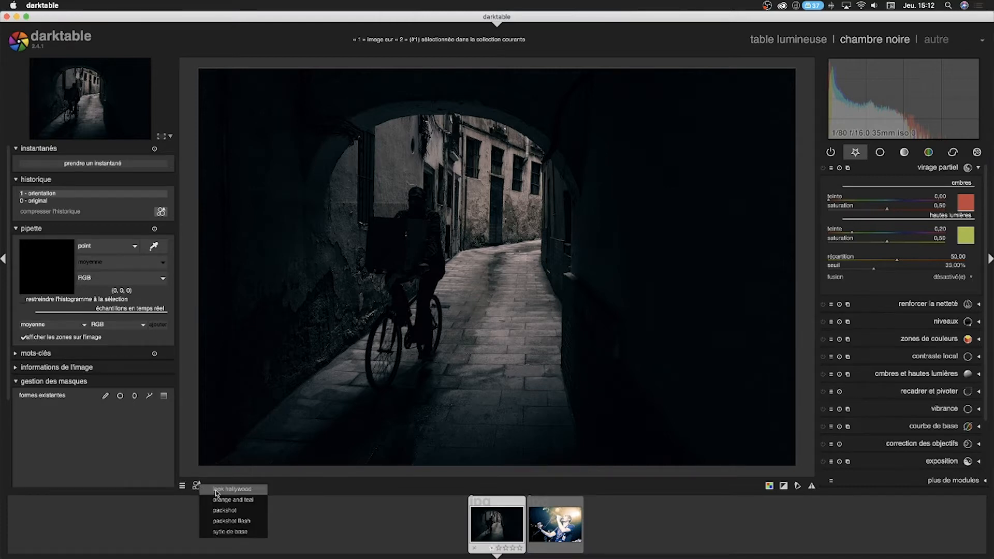
click(224, 491)
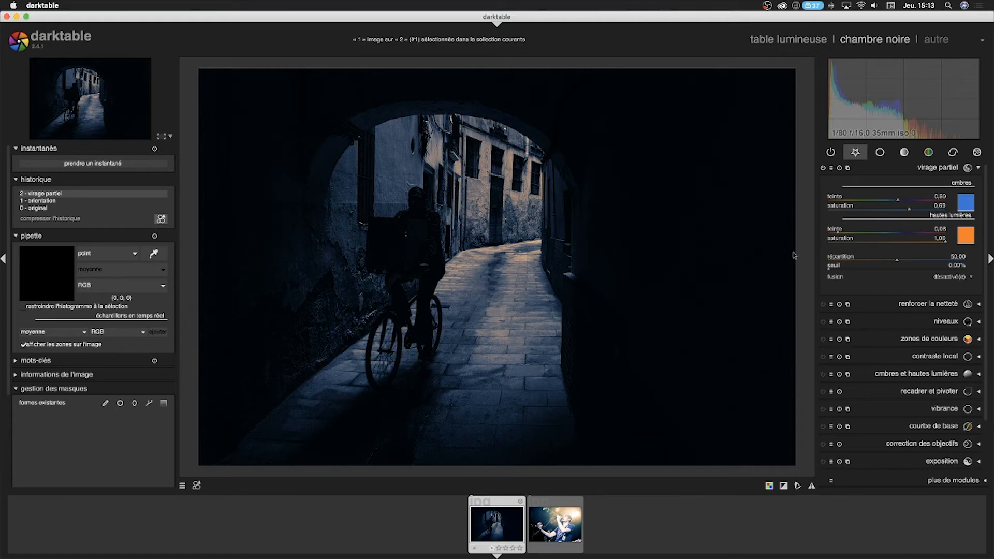
Step: Set the vibrance of the cyclist photo to 50% and collapse the vibrance module
click(978, 409)
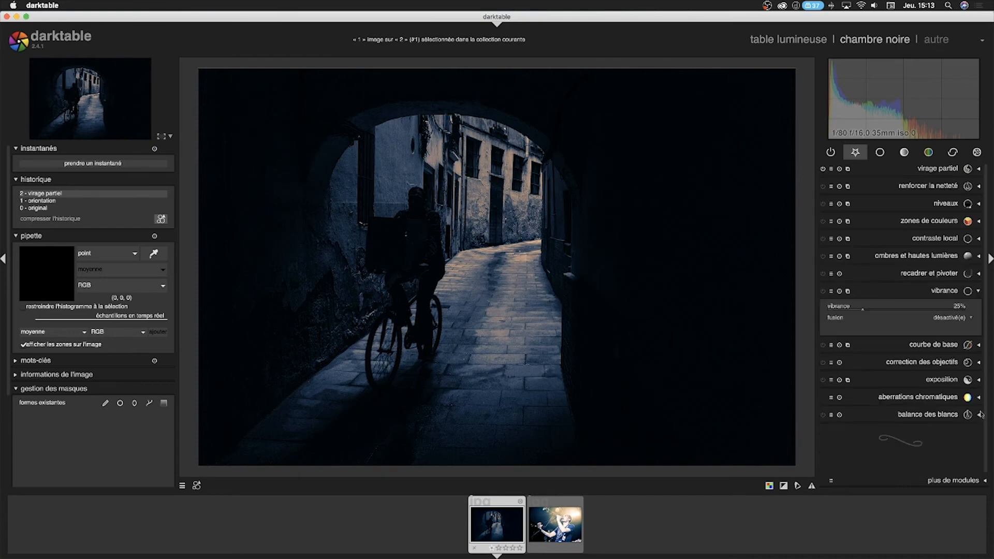
drag(869, 314, 898, 313)
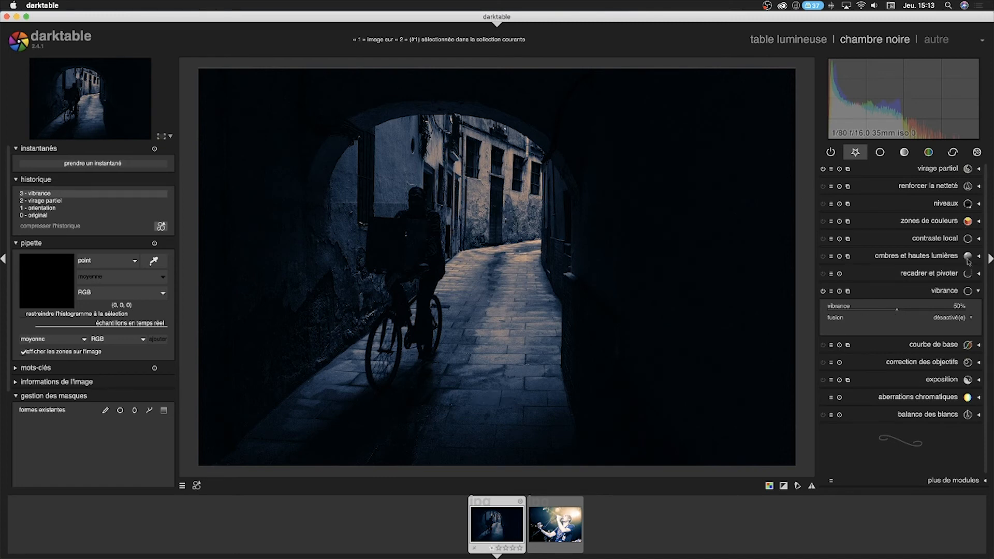
click(978, 291)
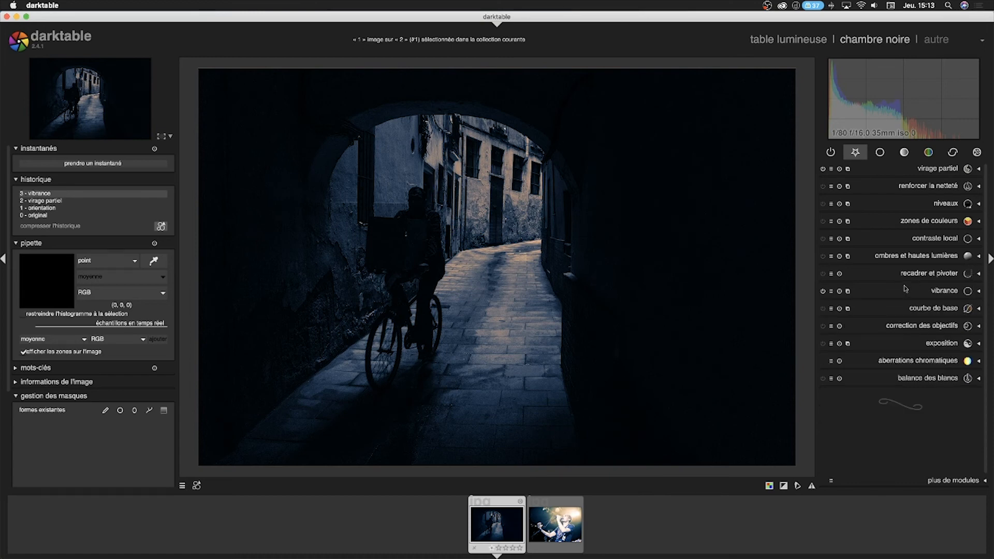